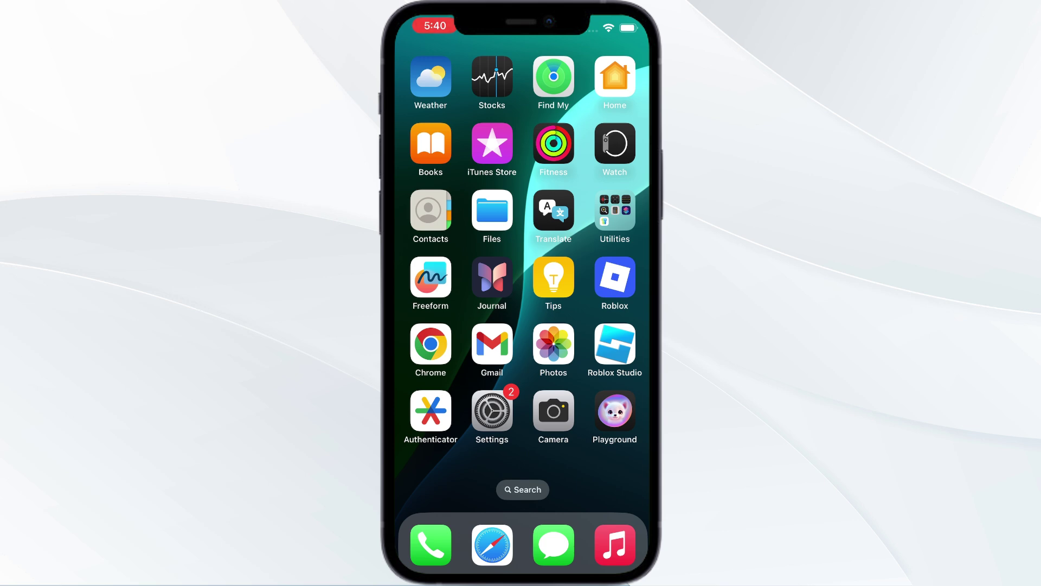
Step: Open Settings and search for Wallet, replacing 'Apple' with 'Wall'
click(493, 411)
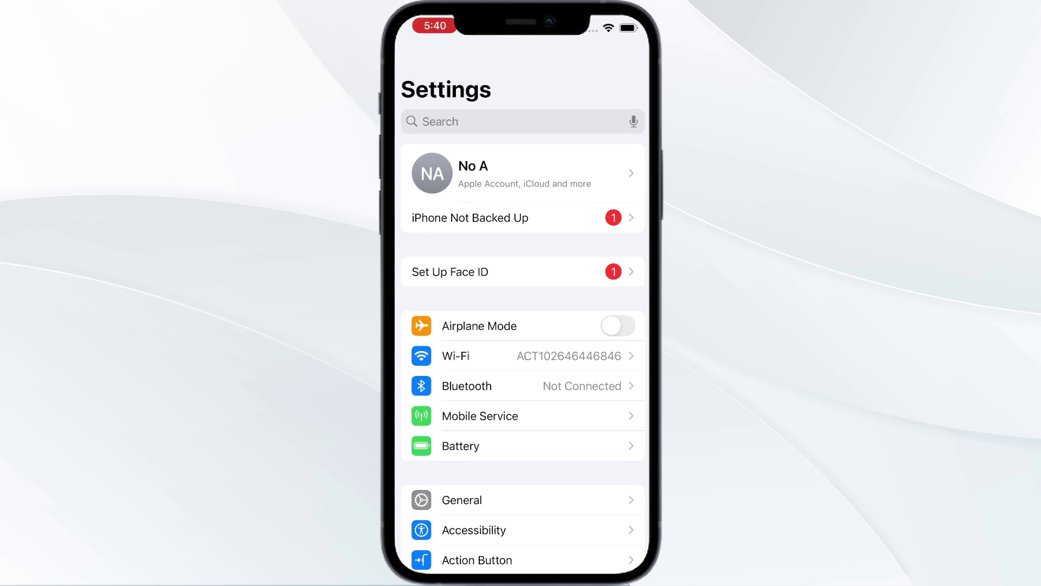
text(A)
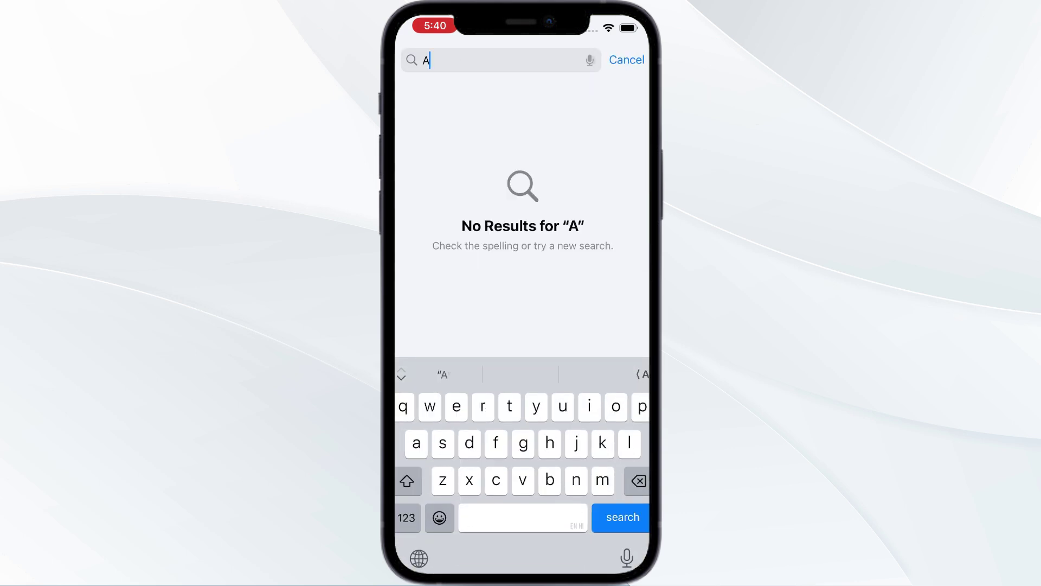
text(pple)
key(BackSpace)
key(BackSpace)
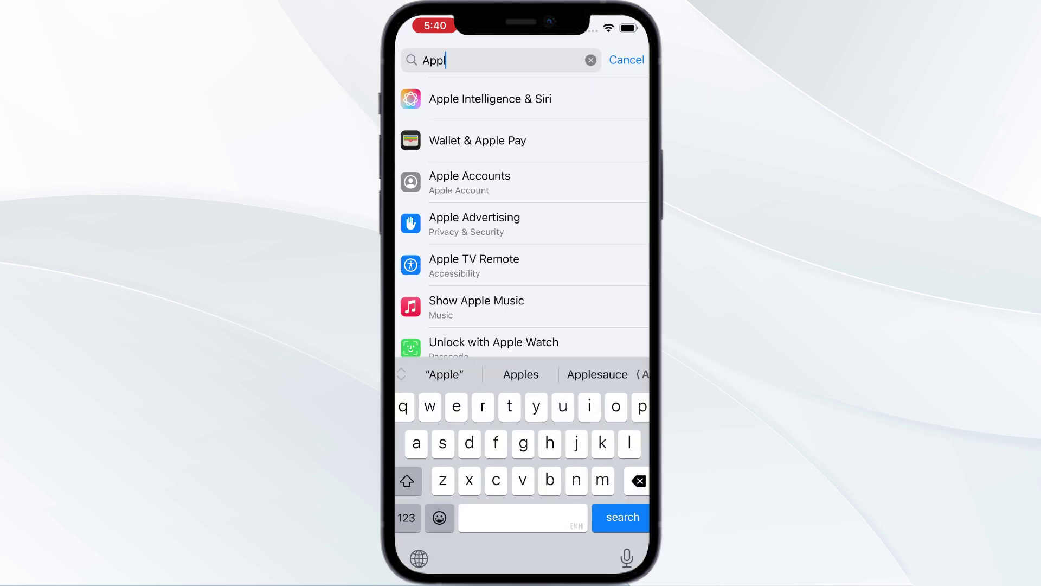
key(BackSpace)
key(BackSpace)
key(BackSpace)
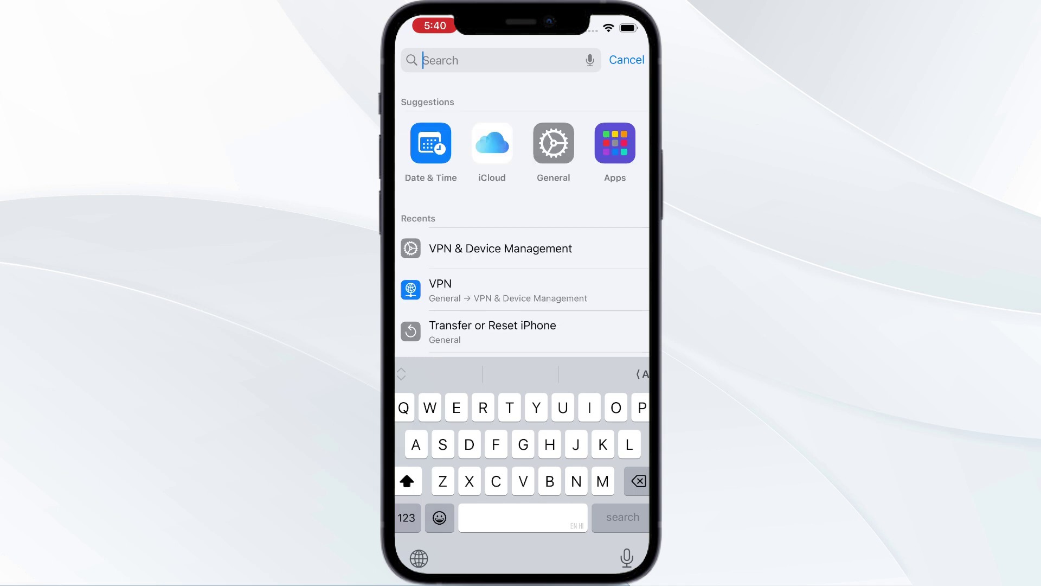
text(Wall)
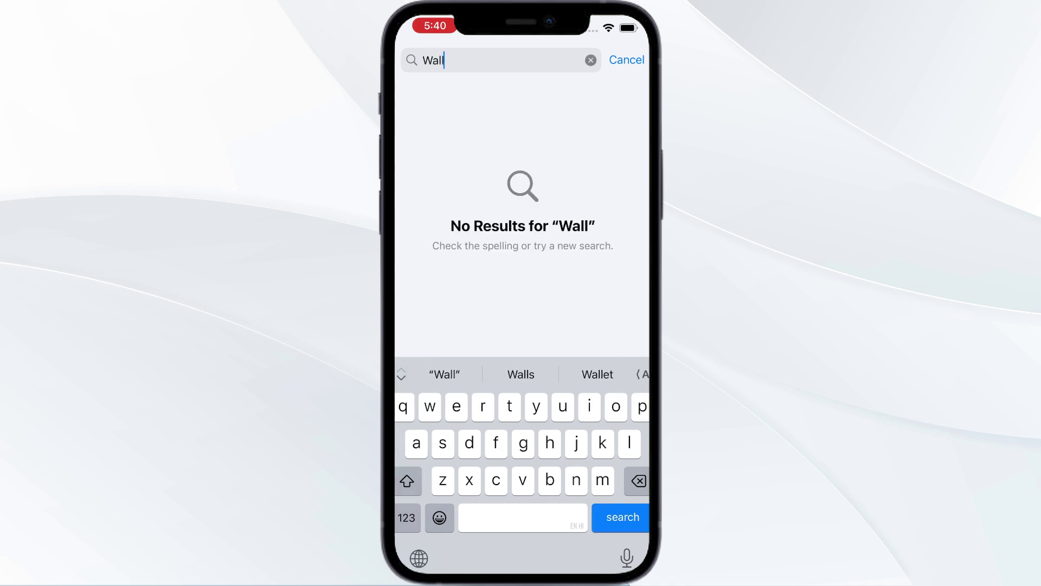
Step: Open Wallet & Apple Pay from the results and start the Add Card form
click(477, 99)
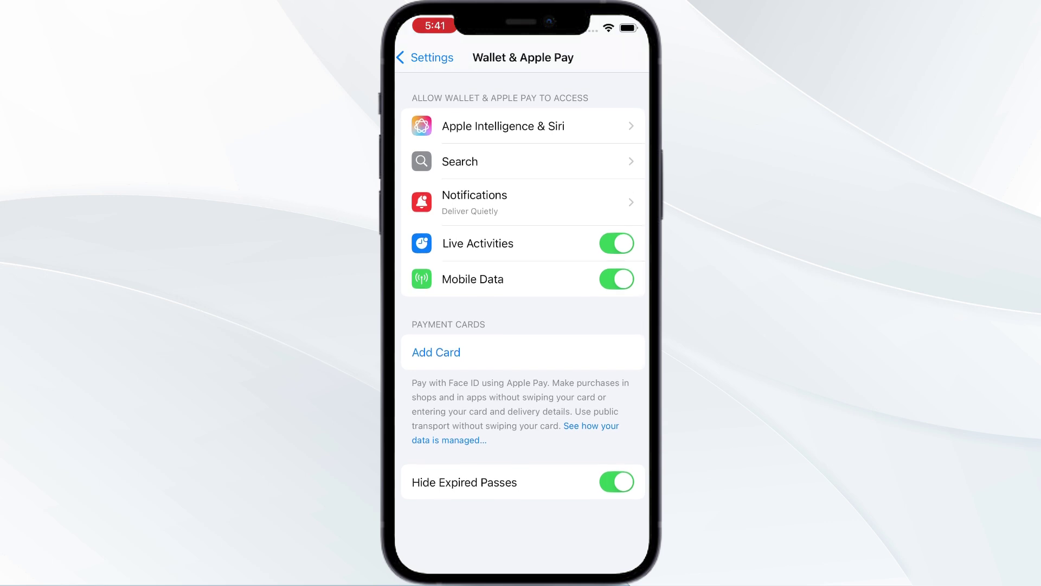
click(436, 354)
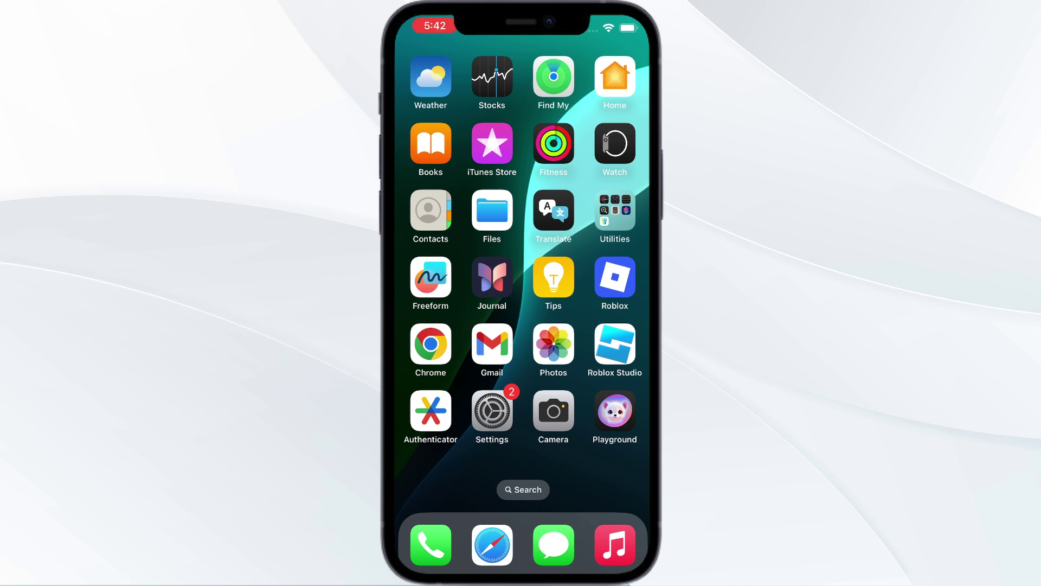
Step: Launch Safari, dismiss the Apple Developer sign-in keyboard, and open a new blank tab
click(492, 544)
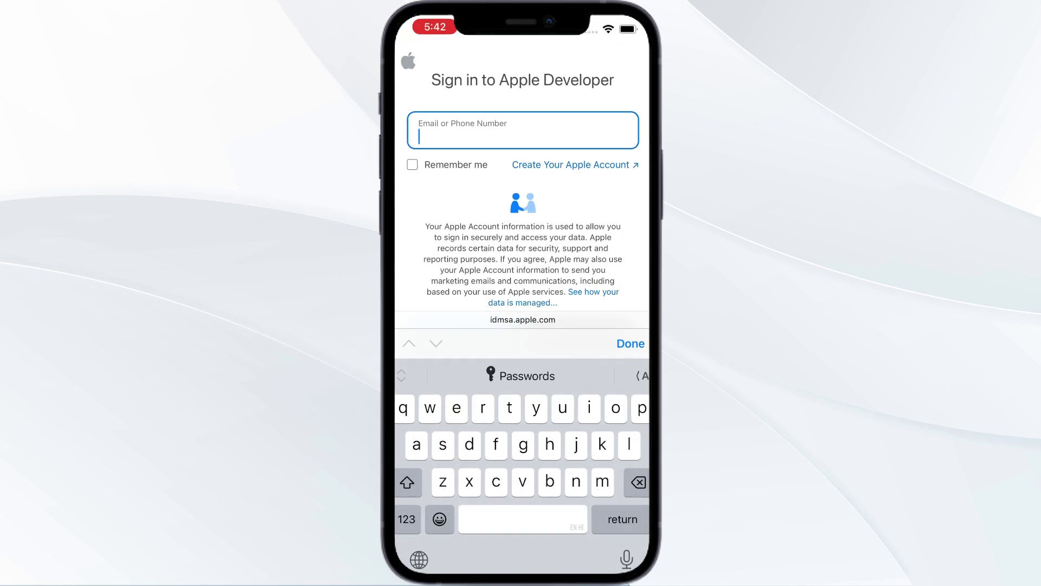
click(631, 342)
click(635, 533)
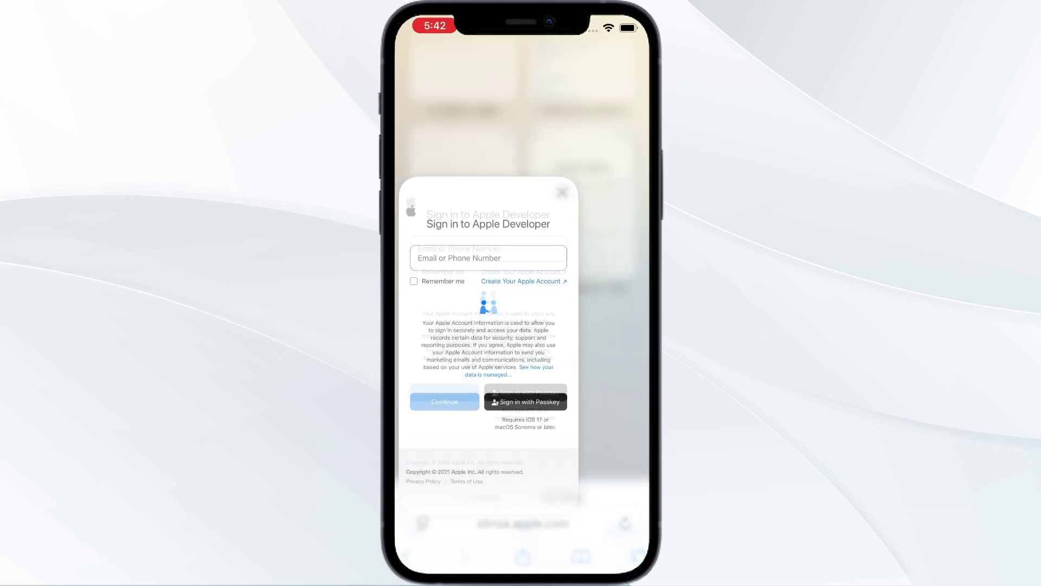
click(408, 547)
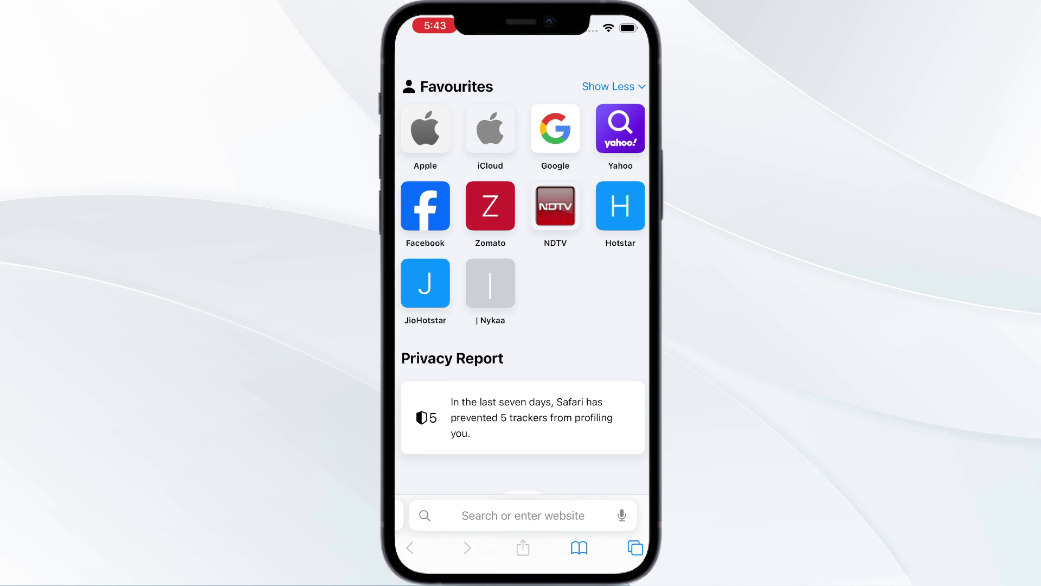
Step: Enter 'apple' in the address bar to load the Apple Store page at apple.com
click(523, 515)
text(apple)
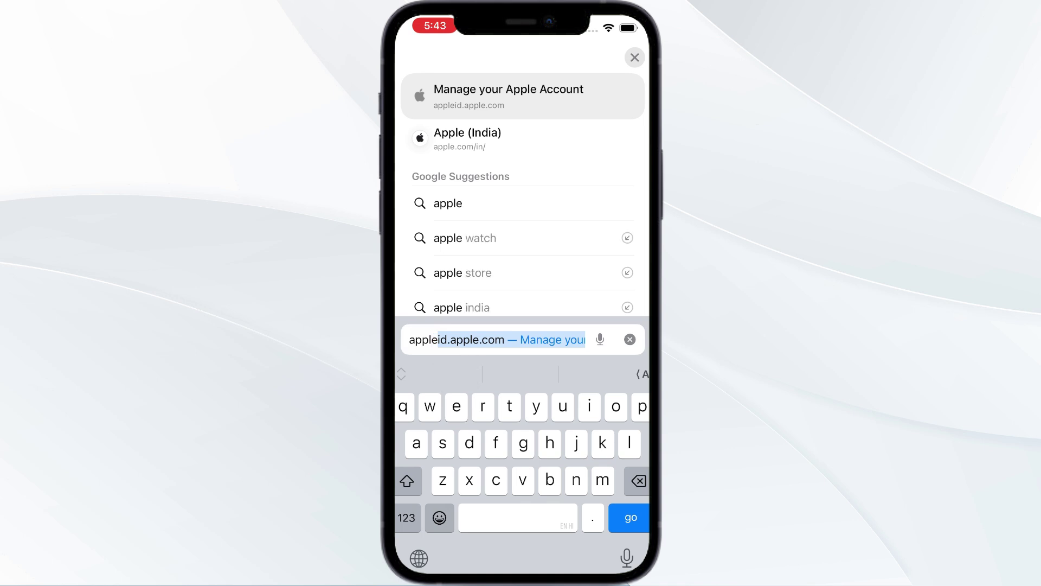
key(Return)
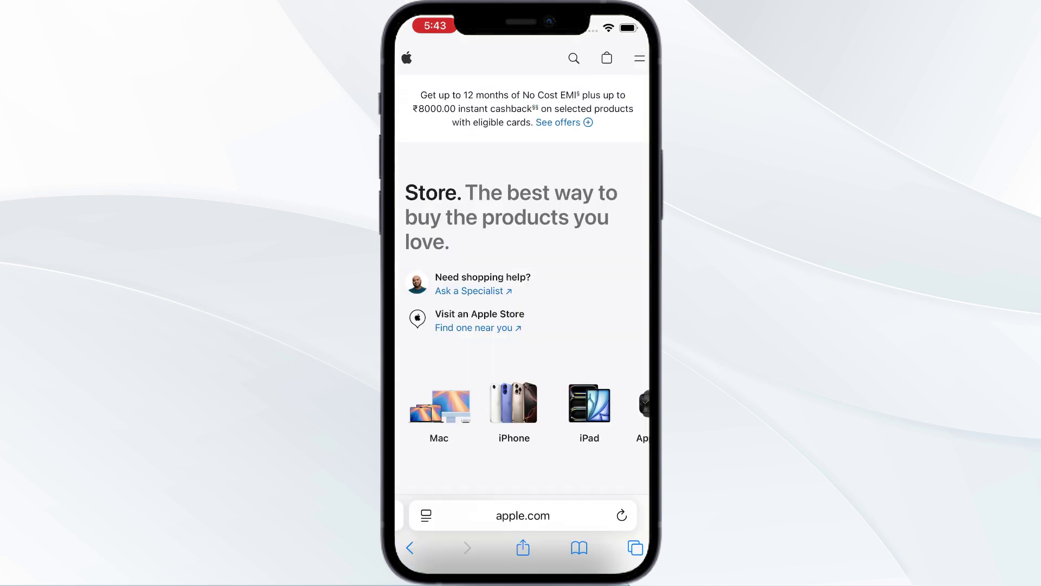